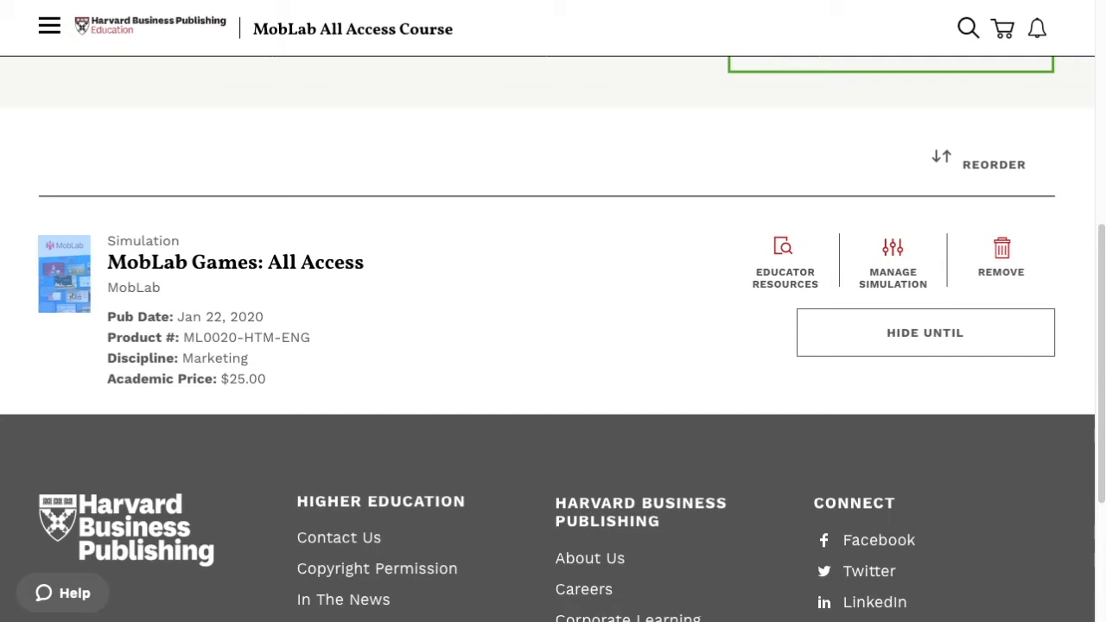
# Step: Open simulation management for MobLab Games: All Access and create a new playlist named HBP Games
pyautogui.click(893, 257)
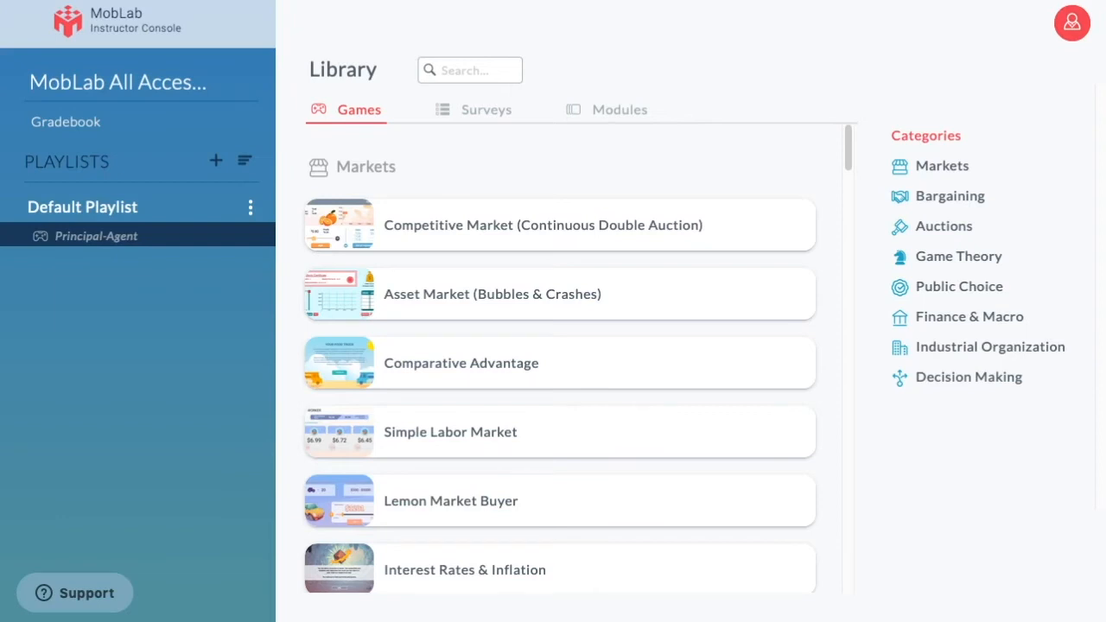
pyautogui.click(216, 160)
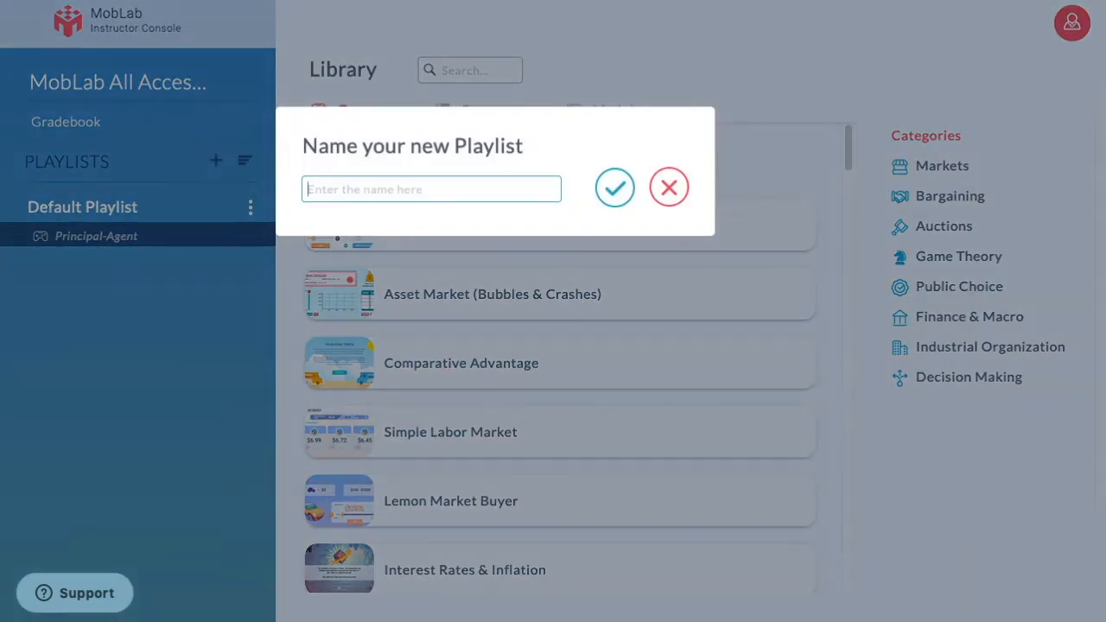
pyautogui.write('HBP Games')
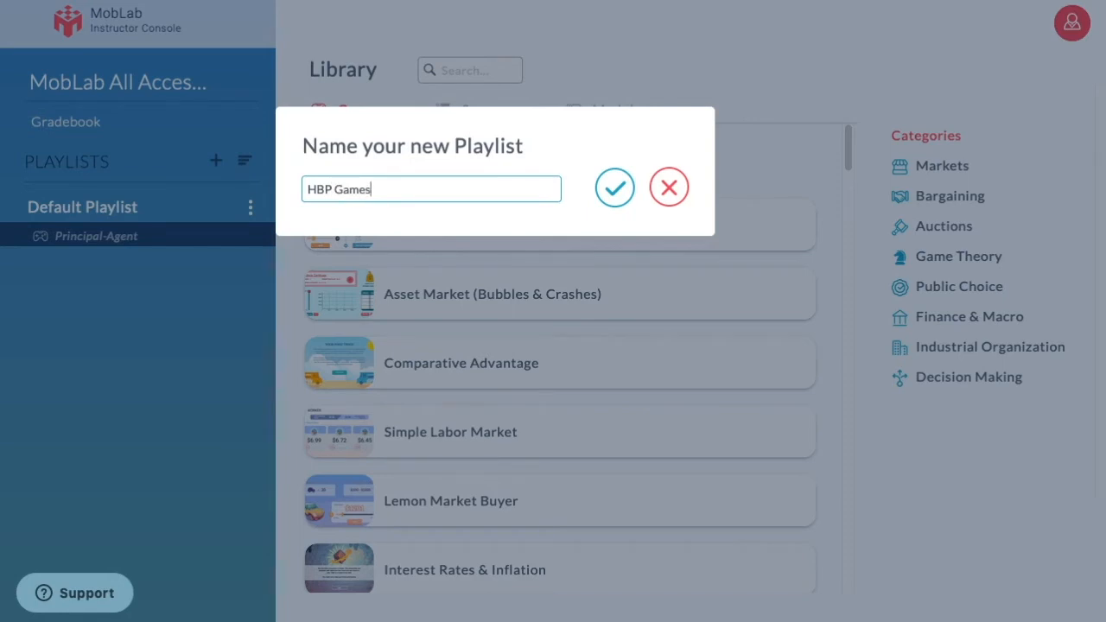
pyautogui.press('Return')
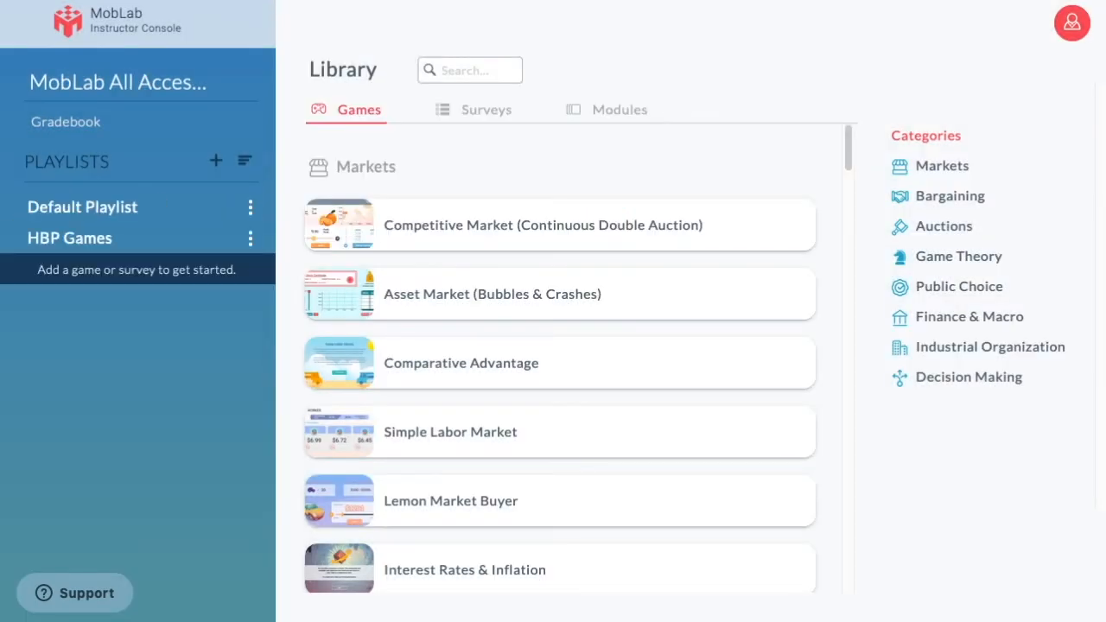
# Step: Browse the library's surveys and modules, and return to the games to view the Decision Making category
pyautogui.click(473, 110)
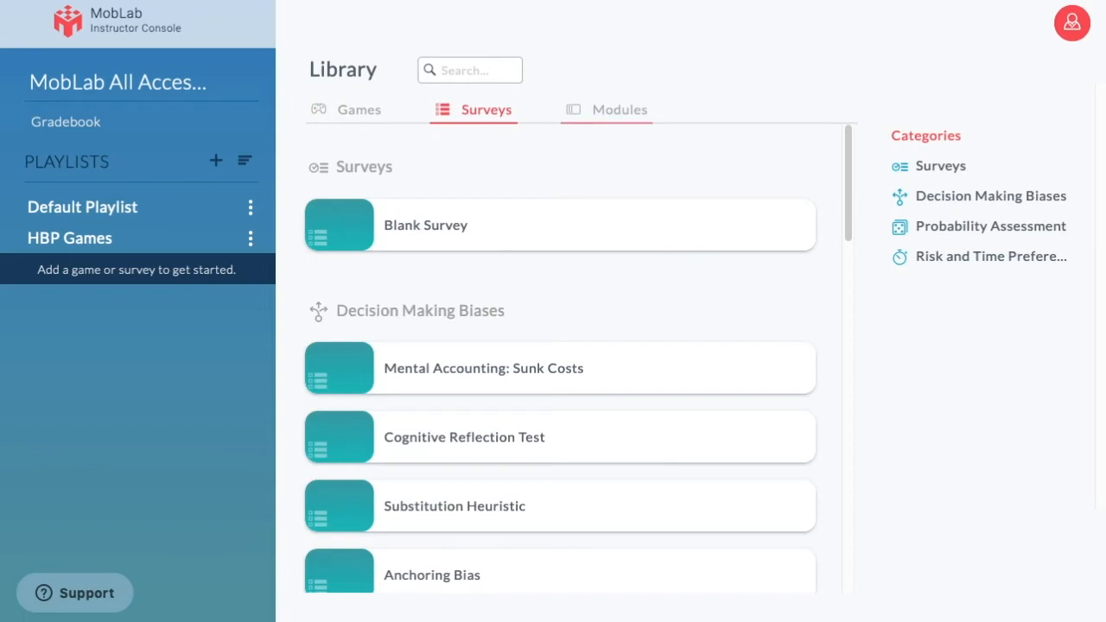
pyautogui.click(609, 110)
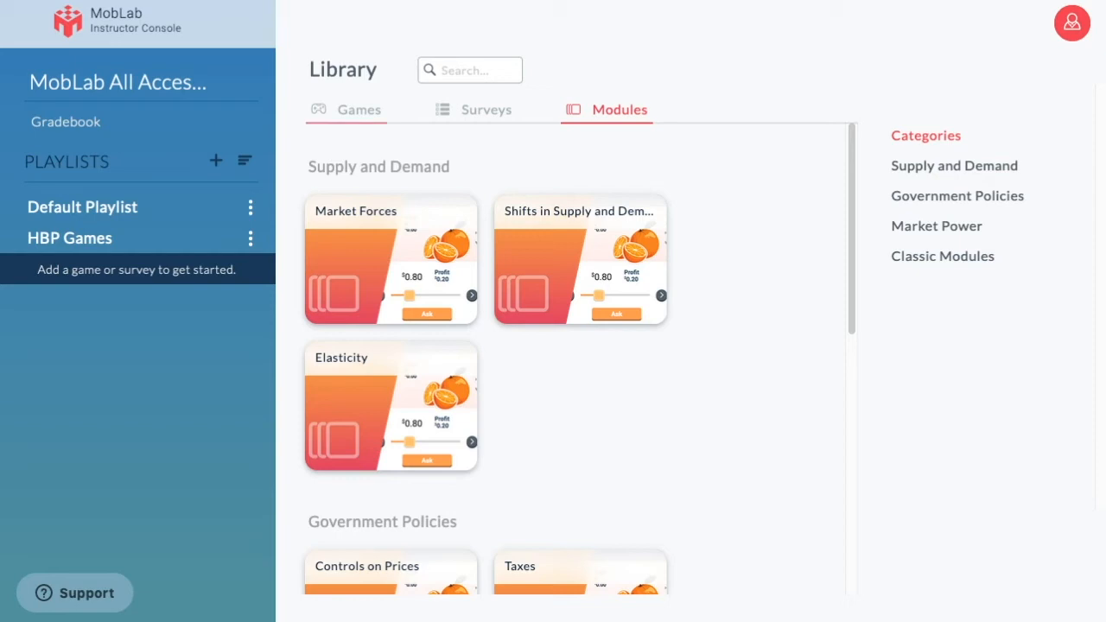
pyautogui.click(346, 110)
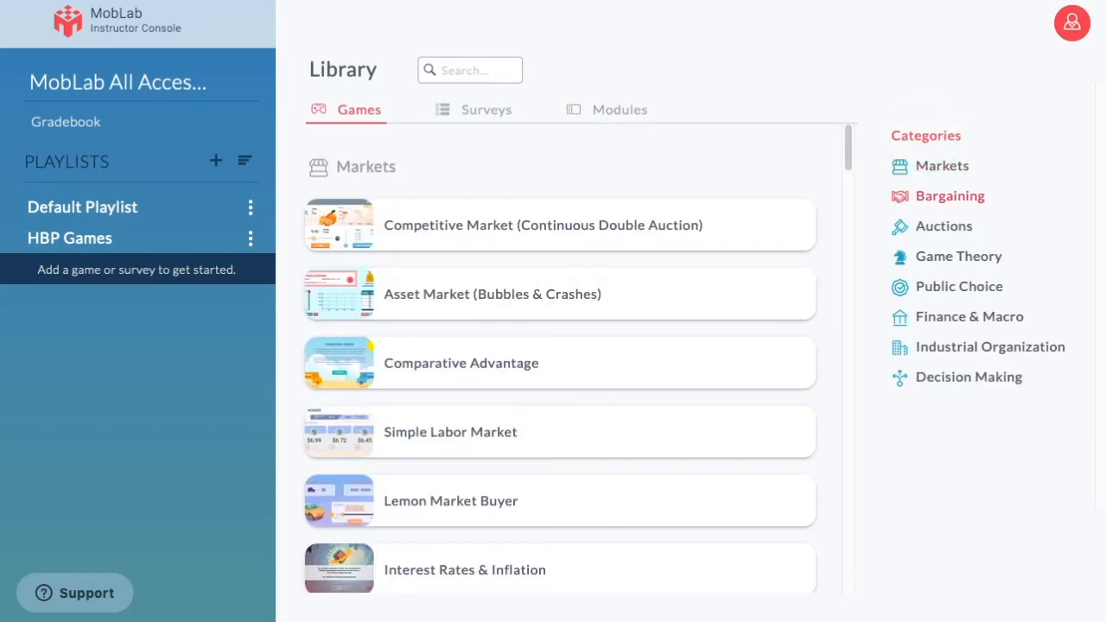
pyautogui.click(968, 377)
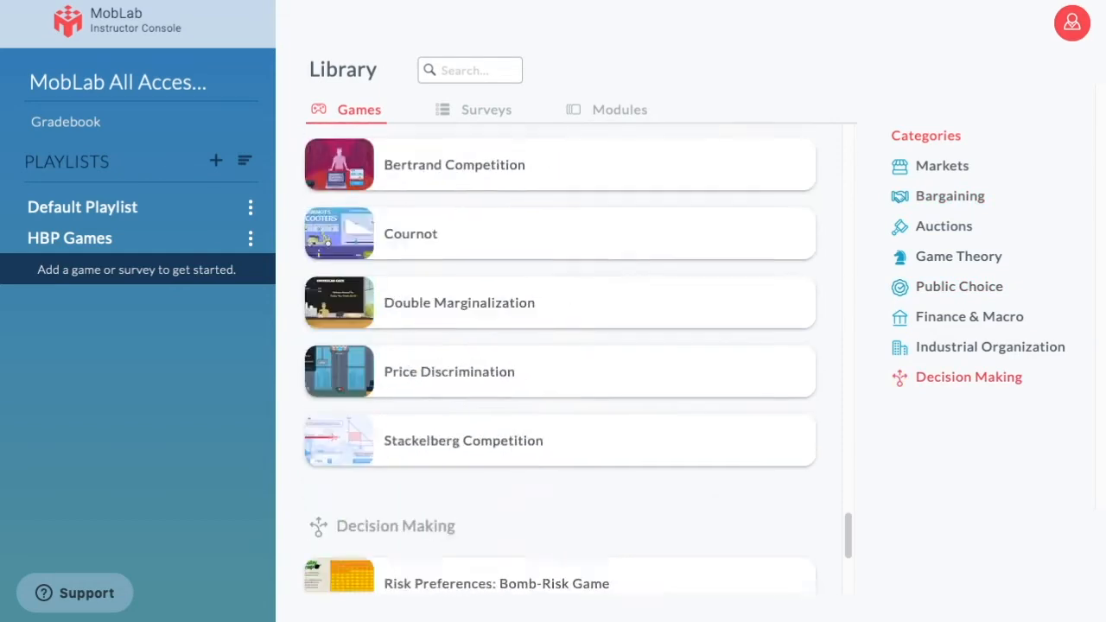
# Step: Search the library for "princip" and view the Principal-Agent game's demo, including its payoff breakdown
pyautogui.click(421, 70)
pyautogui.write('princip')
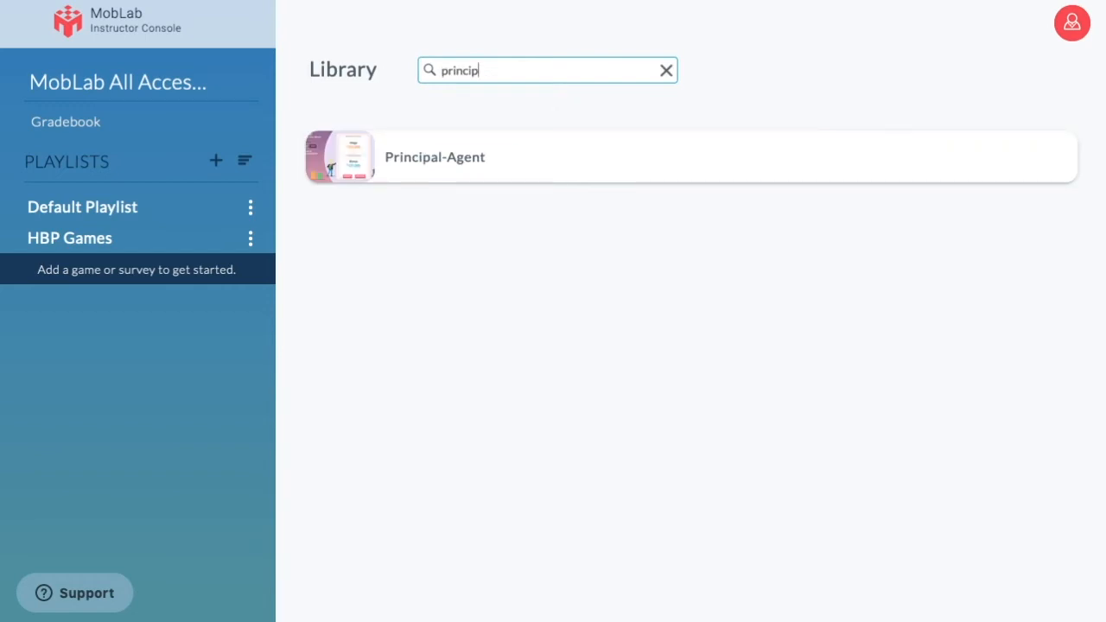
pyautogui.click(691, 156)
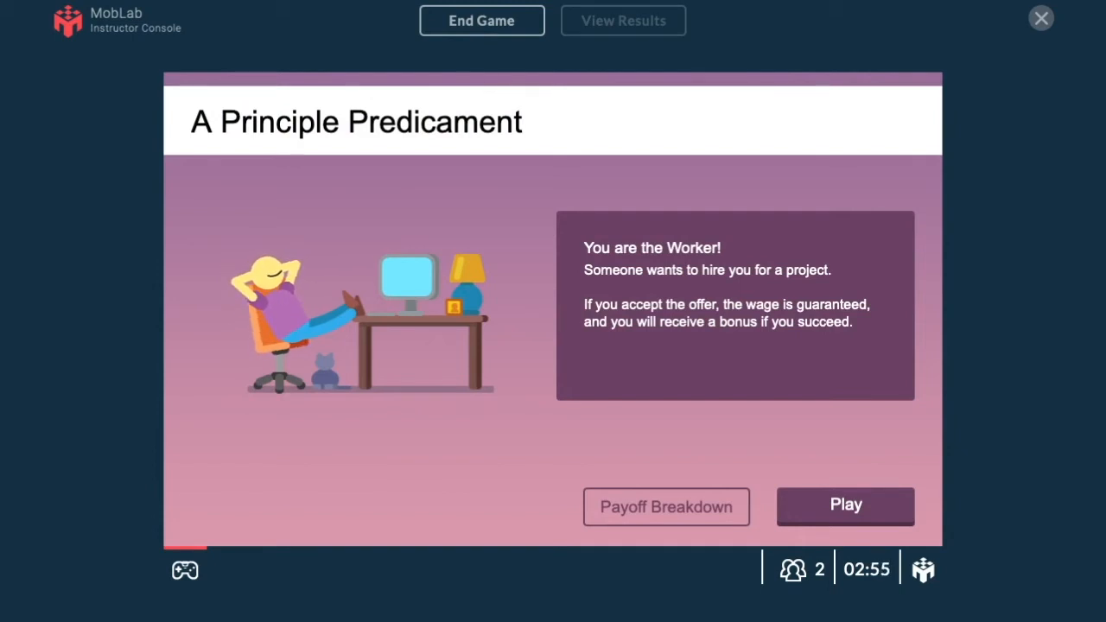
pyautogui.click(666, 507)
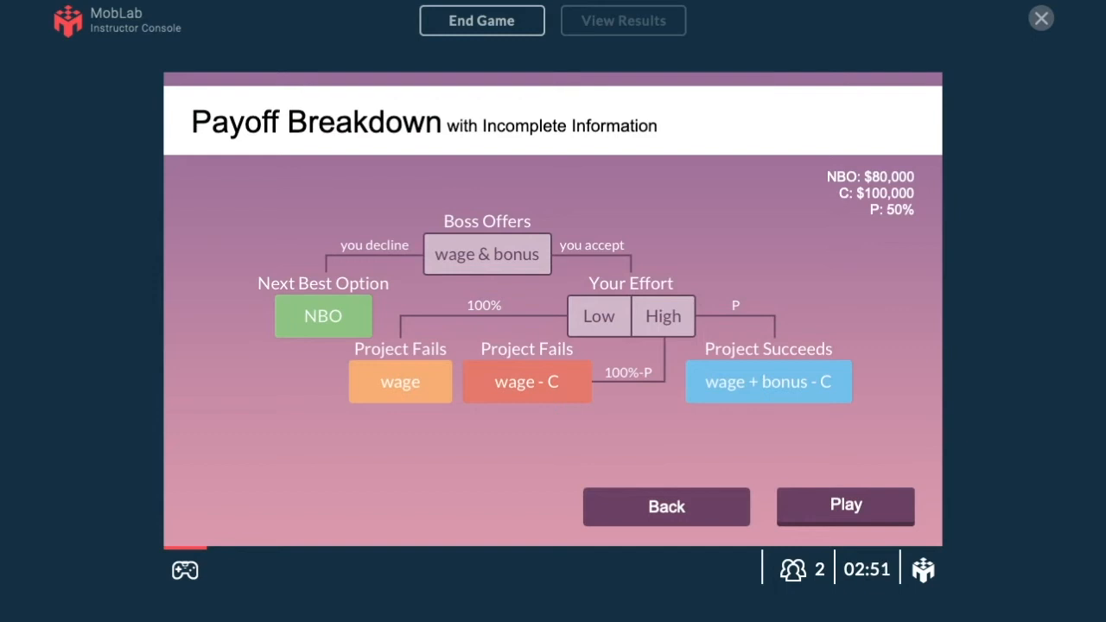
pyautogui.click(666, 507)
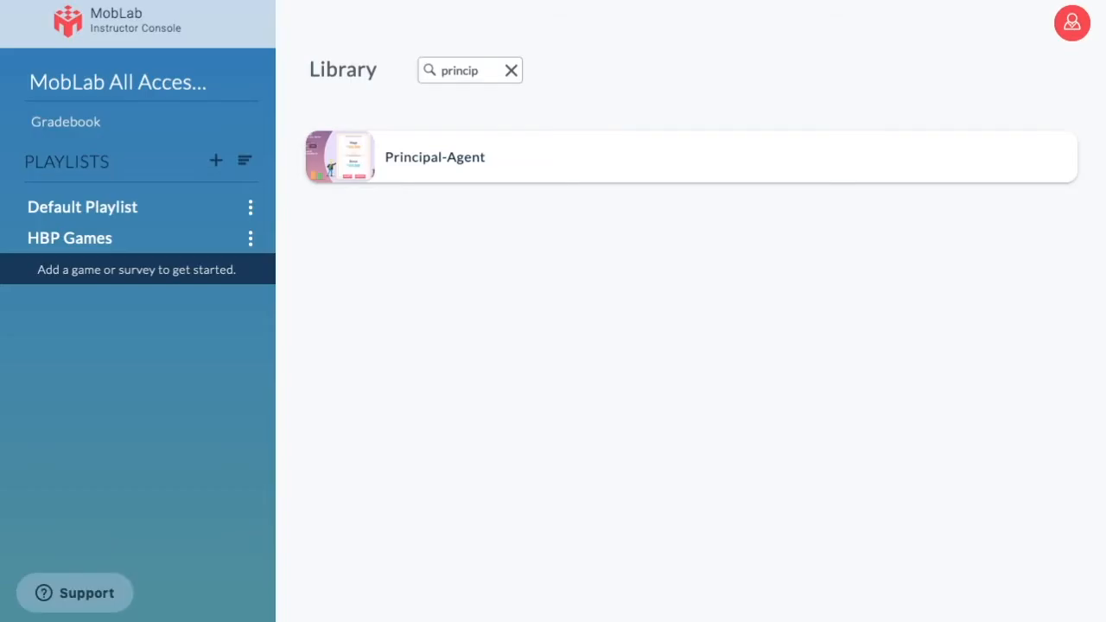
# Step: Add the Principal-Agent game to both the HBP Games playlist and the Default Playlist
pyautogui.moveTo(691, 157)
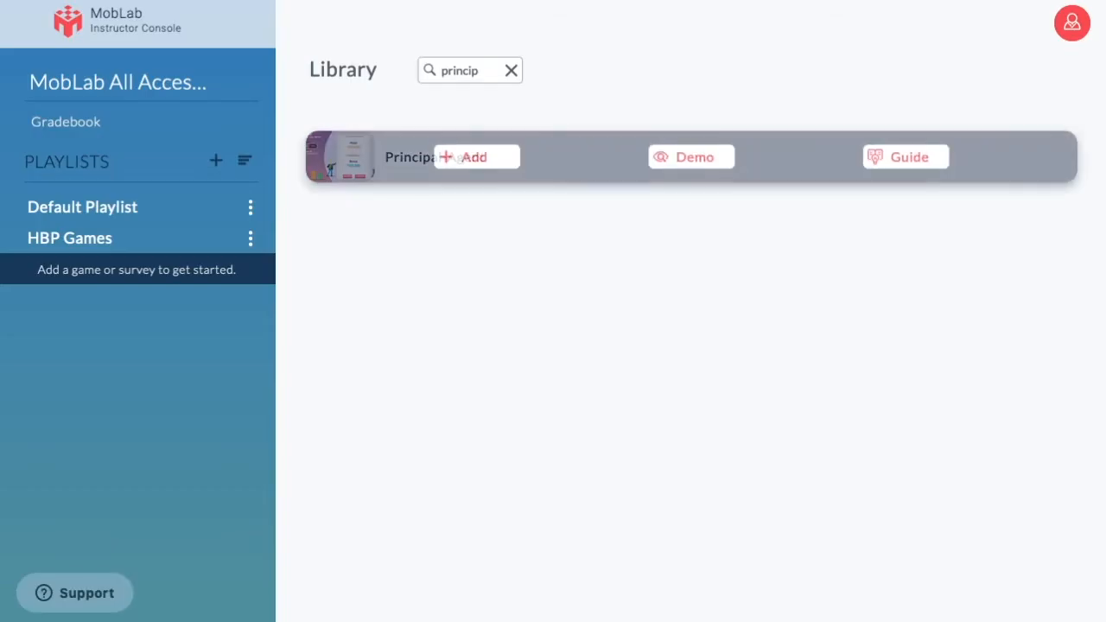
pyautogui.moveTo(605, 164); pyautogui.dragTo(173, 285)
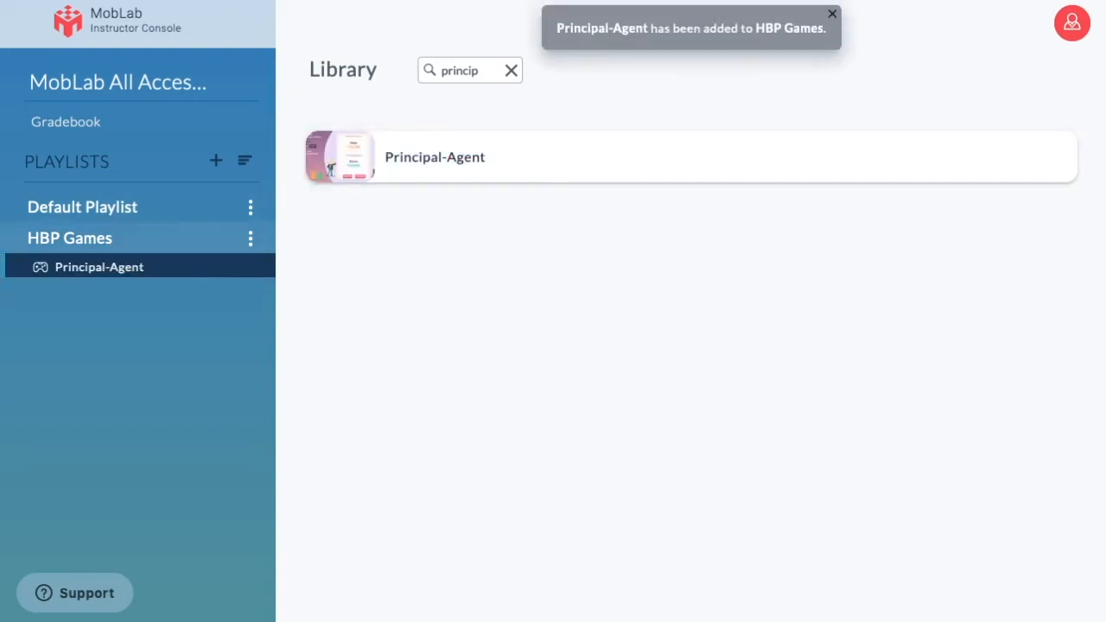
pyautogui.click(476, 157)
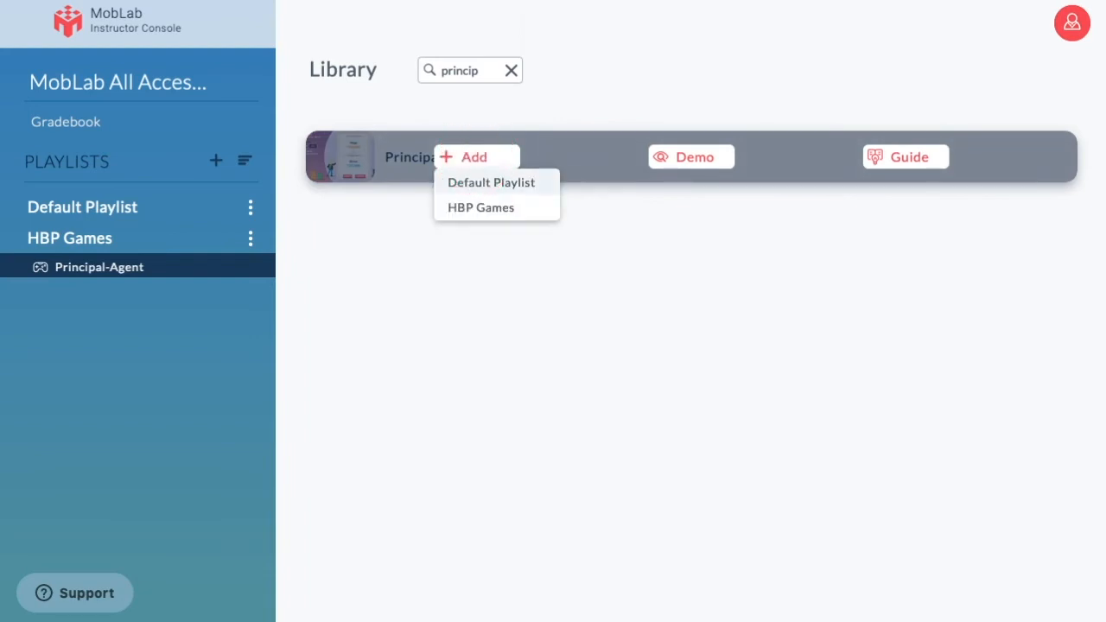
pyautogui.click(490, 182)
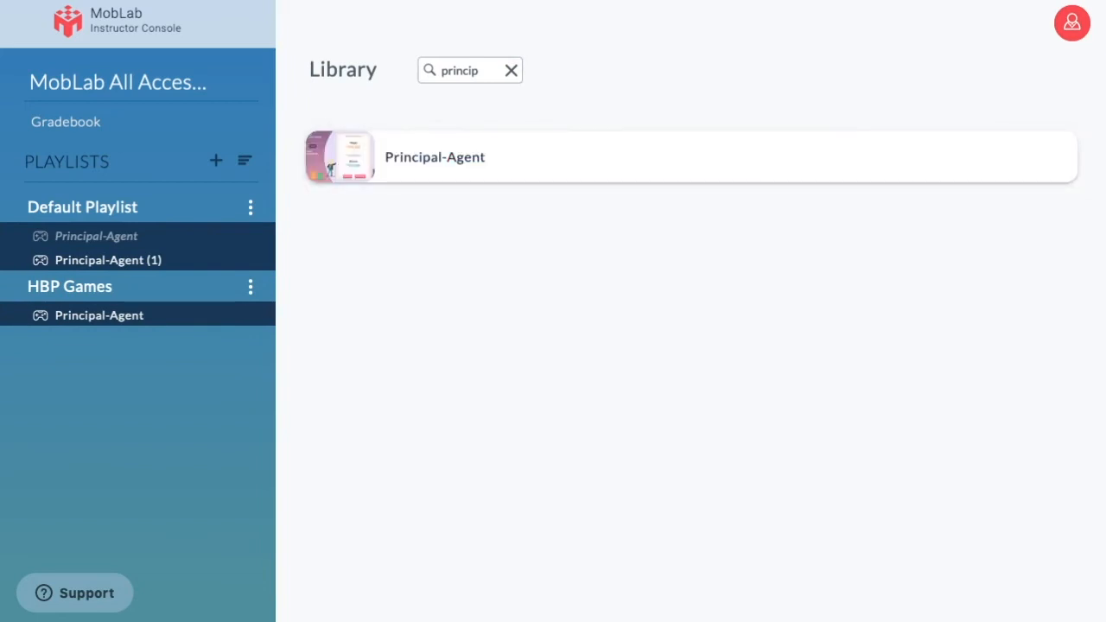
# Step: Open the Principal-Agent game in HBP Games and examine its Game Duration, Repetition and Basic settings
pyautogui.click(47, 316)
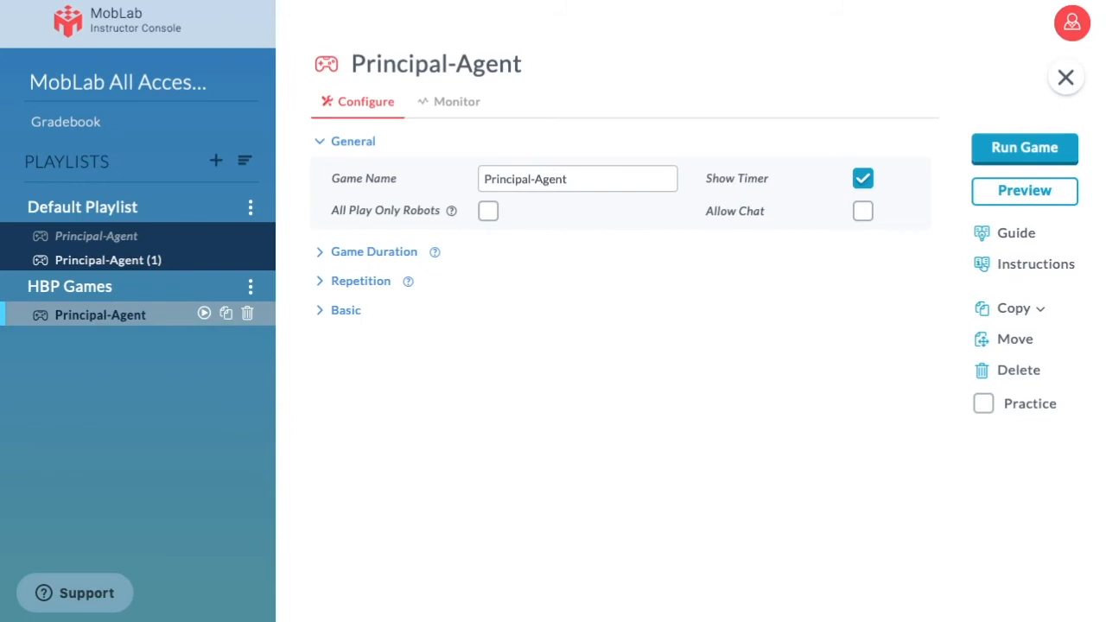
pyautogui.click(373, 251)
pyautogui.click(360, 333)
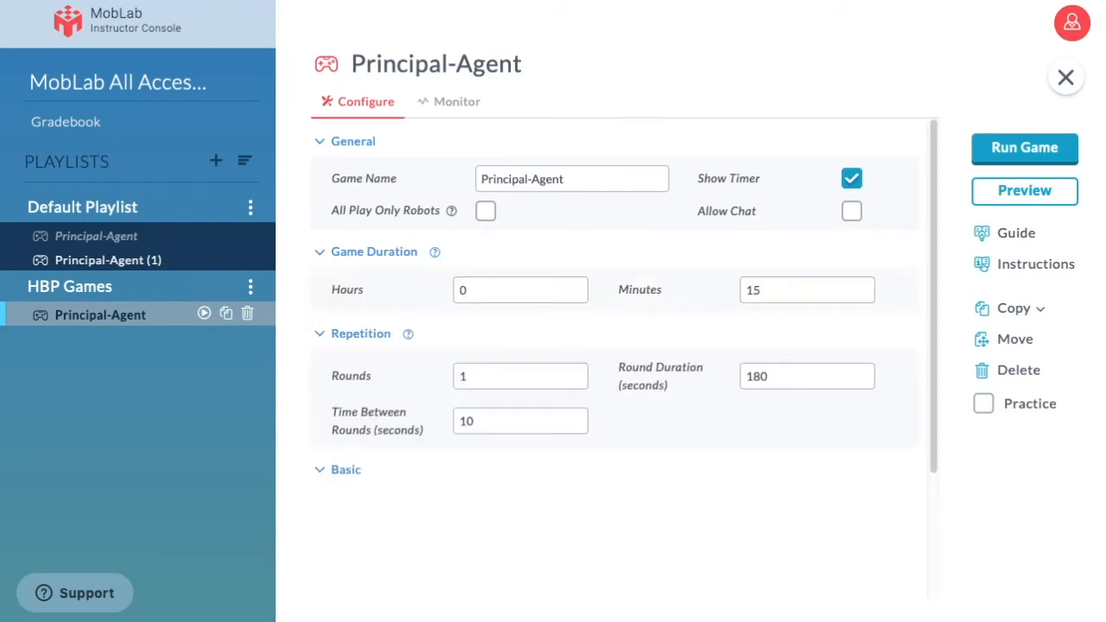
pyautogui.click(345, 469)
pyautogui.click(983, 231)
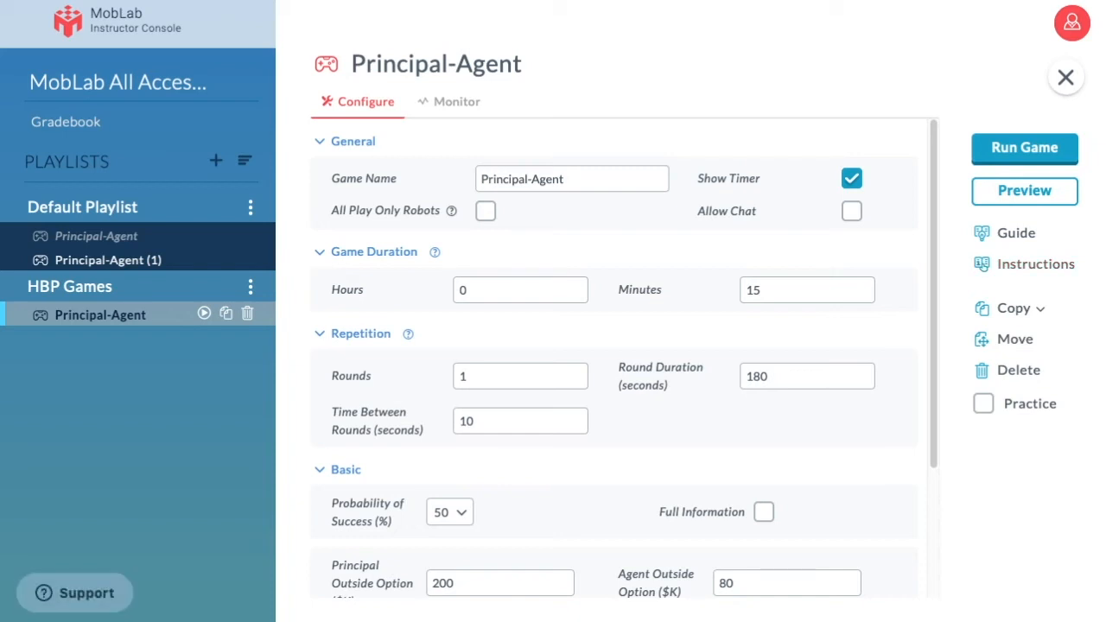
pyautogui.click(1020, 191)
pyautogui.click(984, 264)
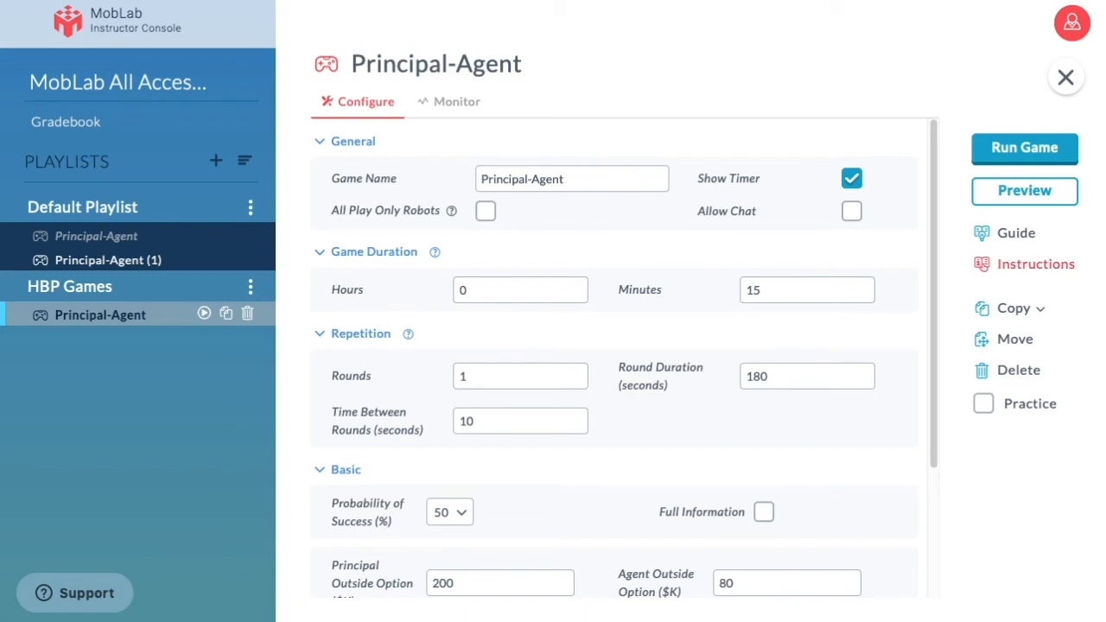
# Step: Run the Principal-Agent game from HBP Games with robots added to group 1, and finish it
pyautogui.click(1024, 147)
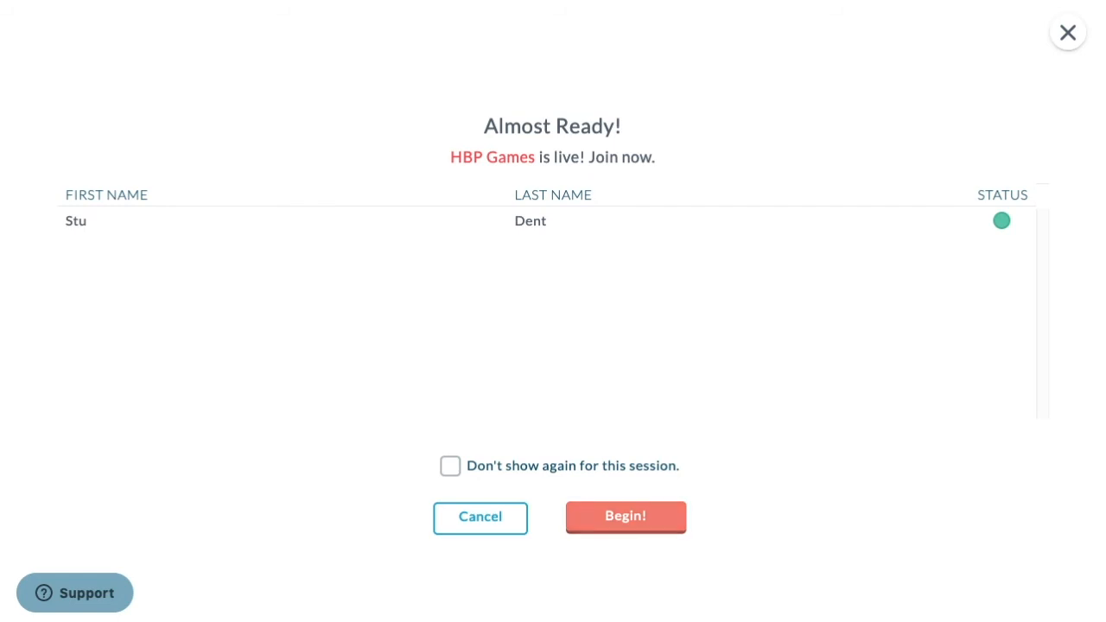
pyautogui.click(625, 516)
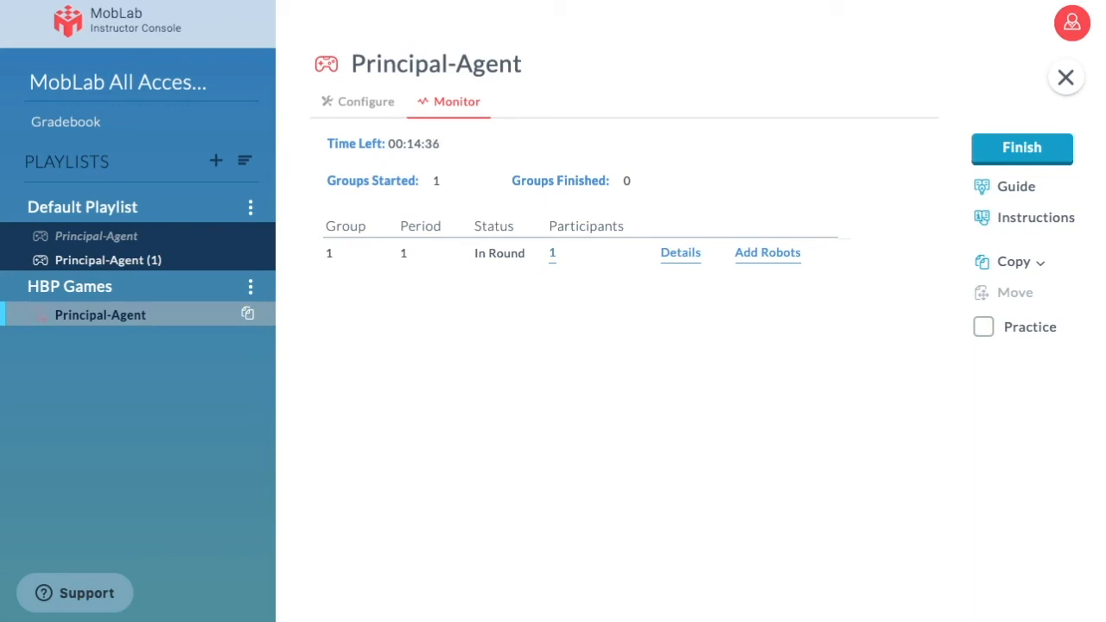
pyautogui.click(768, 253)
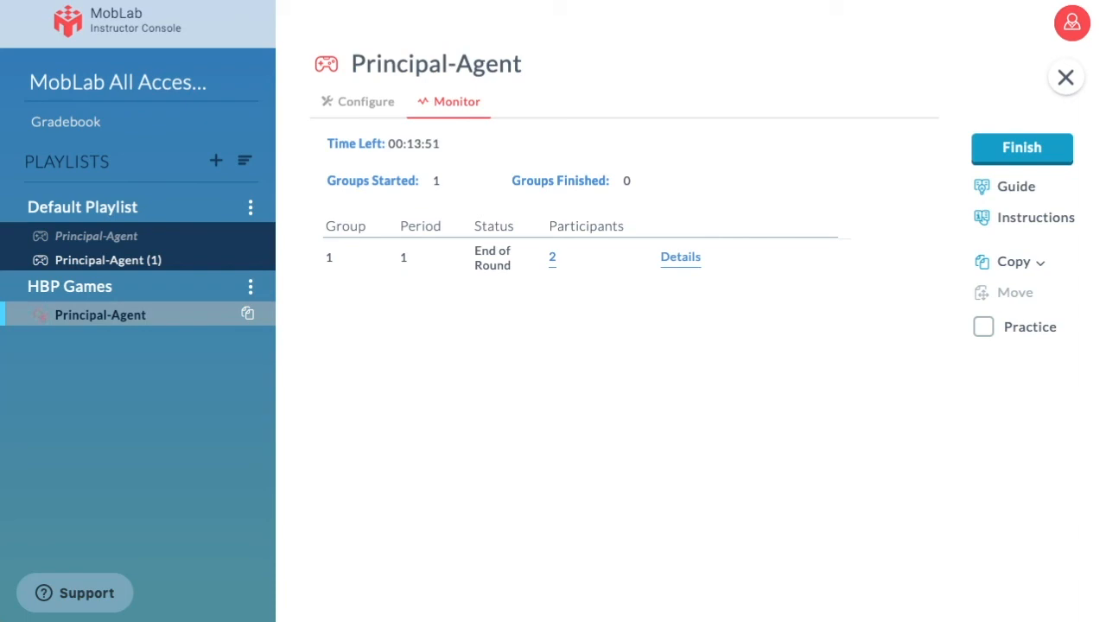
pyautogui.click(1022, 147)
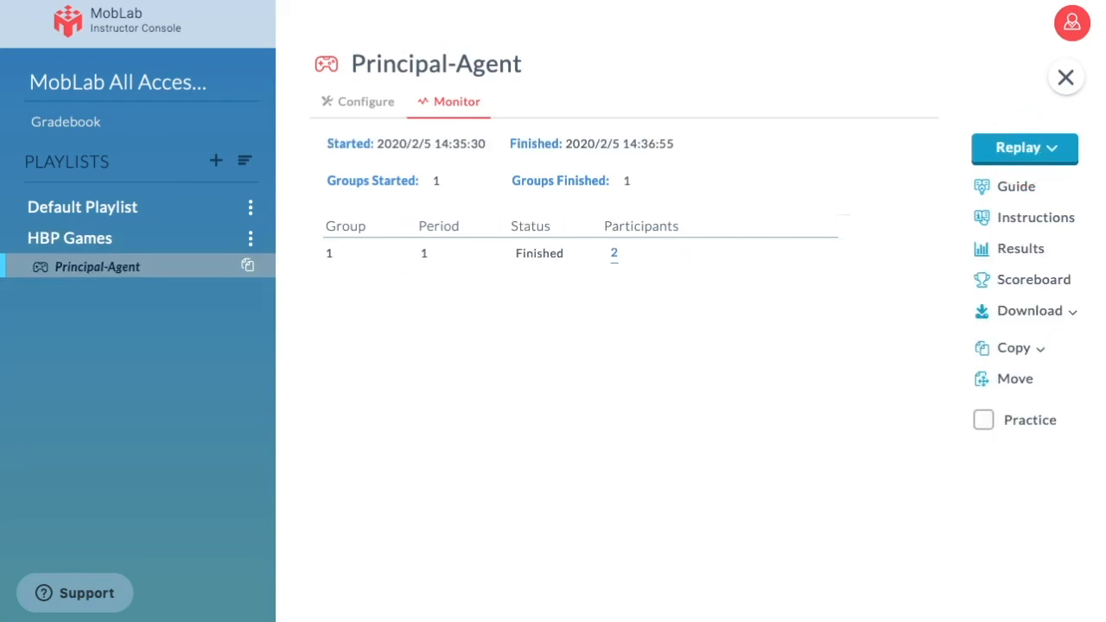
# Step: Review the download and replay options of the finished Principal-Agent game
pyautogui.click(981, 250)
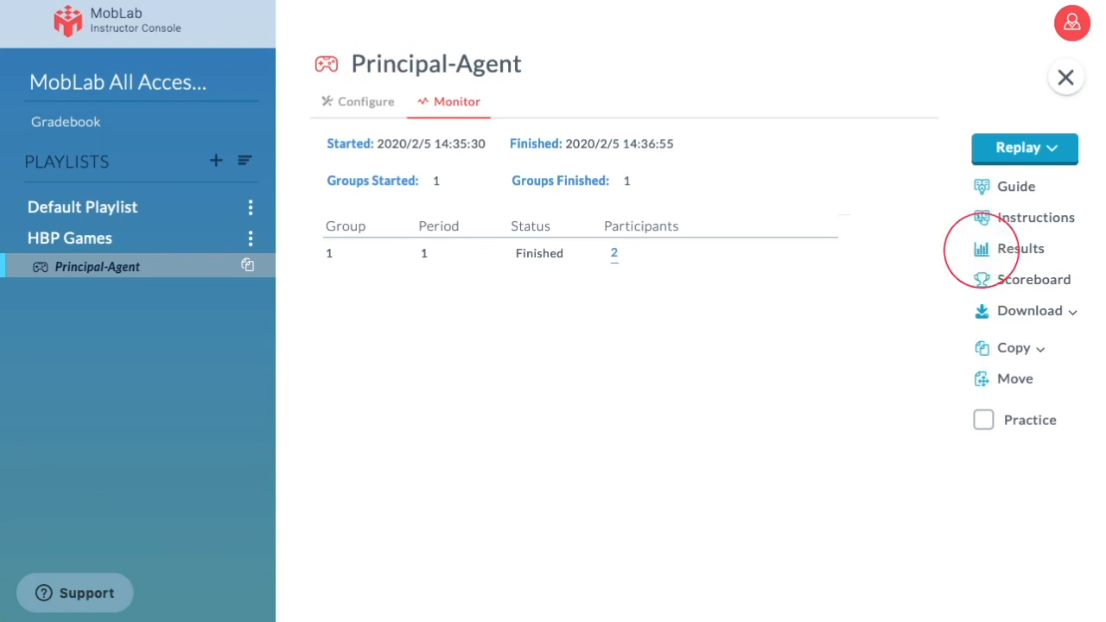
pyautogui.click(1022, 311)
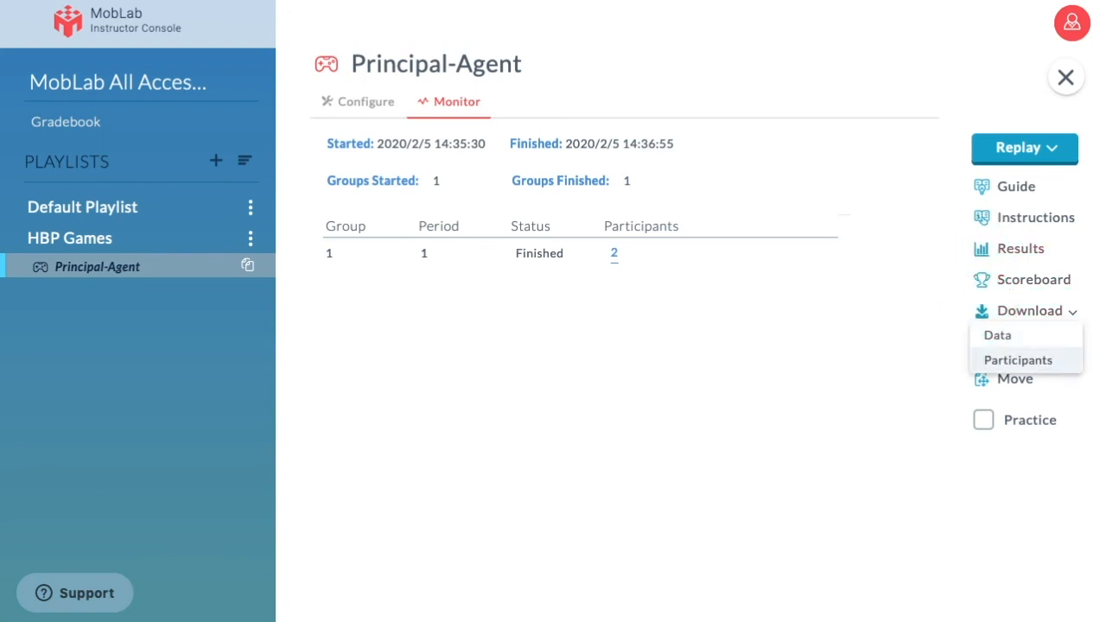
pyautogui.click(1025, 146)
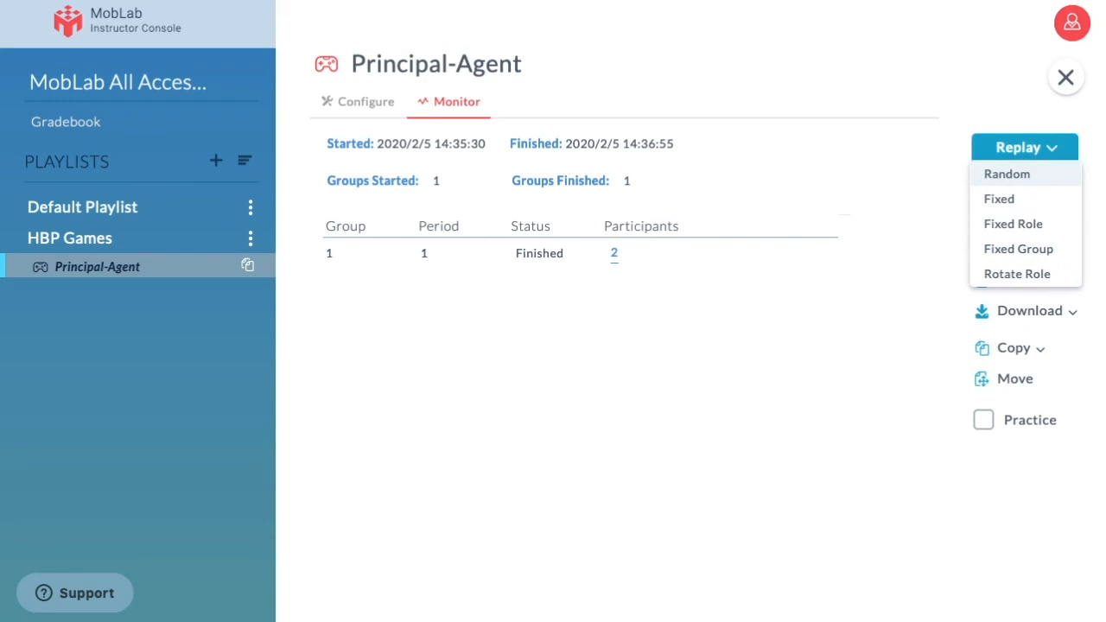
# Step: Open the gradebook to examine the class averages and student grades per playlist
pyautogui.click(66, 121)
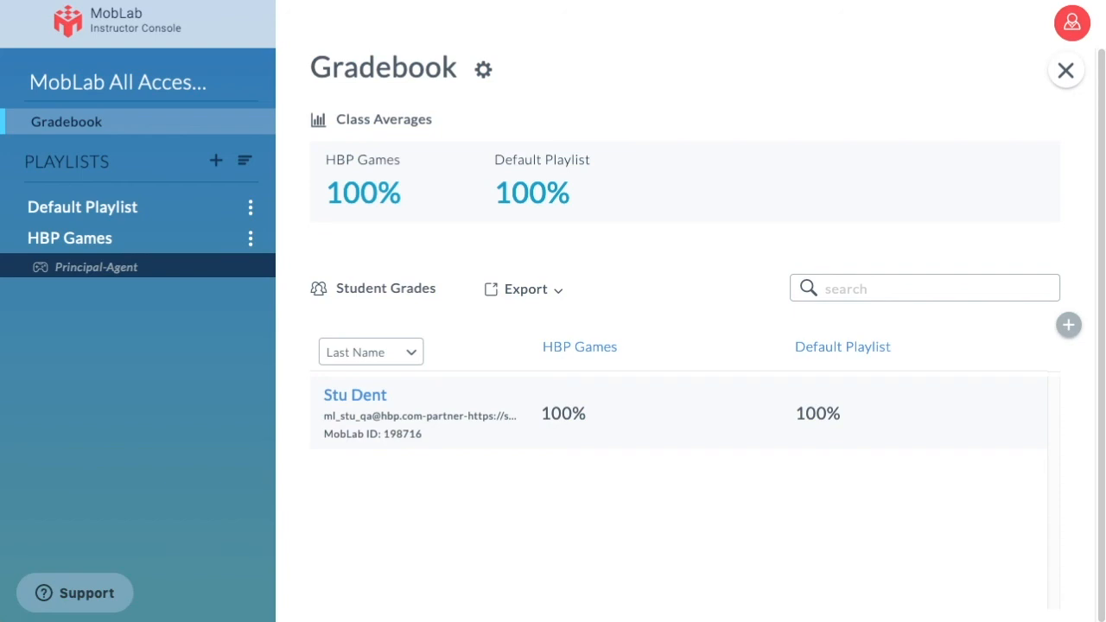
pyautogui.click(76, 589)
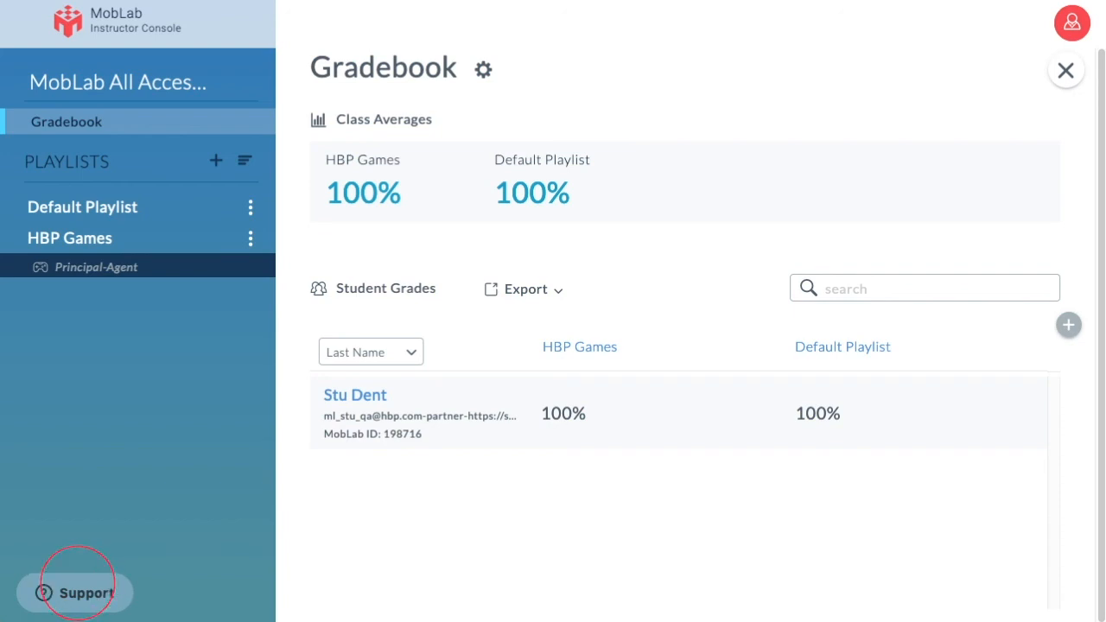